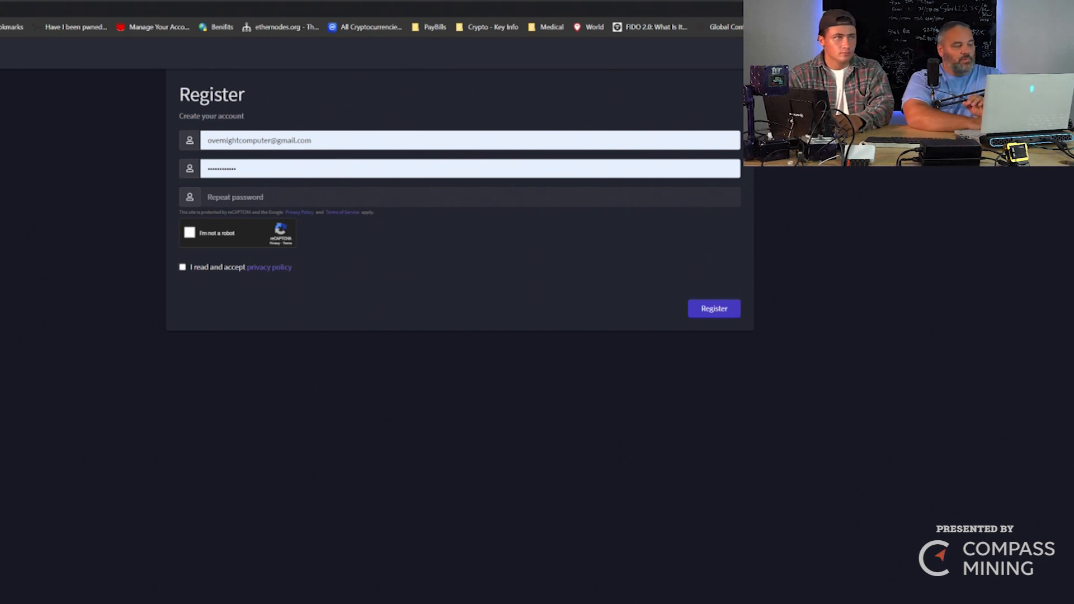
# - Return to the login page, fill in the saved test account, pass reCAPTCHA and log in
pyautogui.hotkey('alt', 'Left')
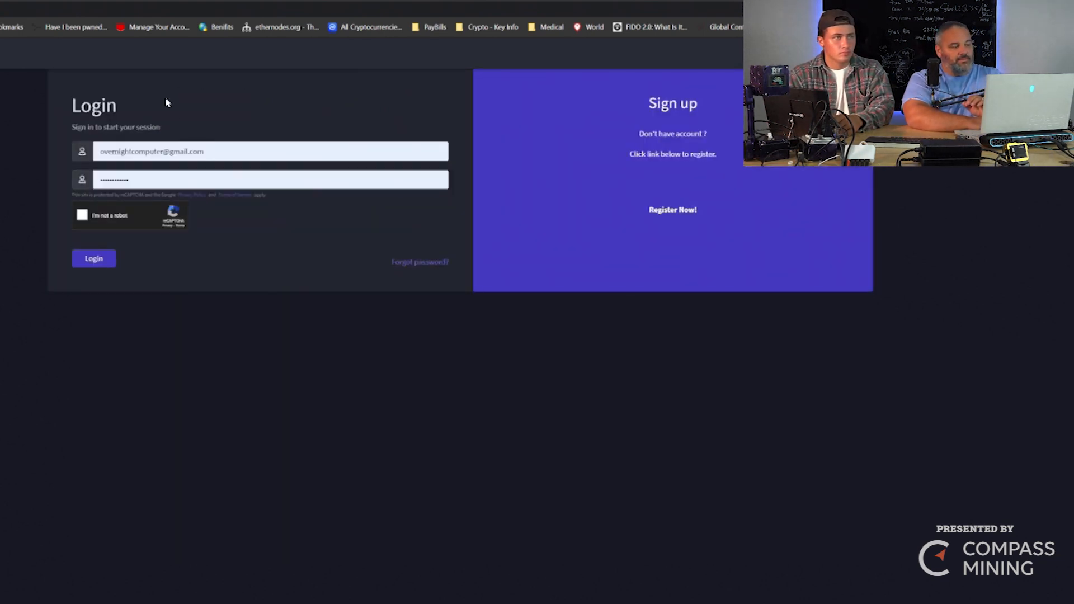
pyautogui.click(219, 153)
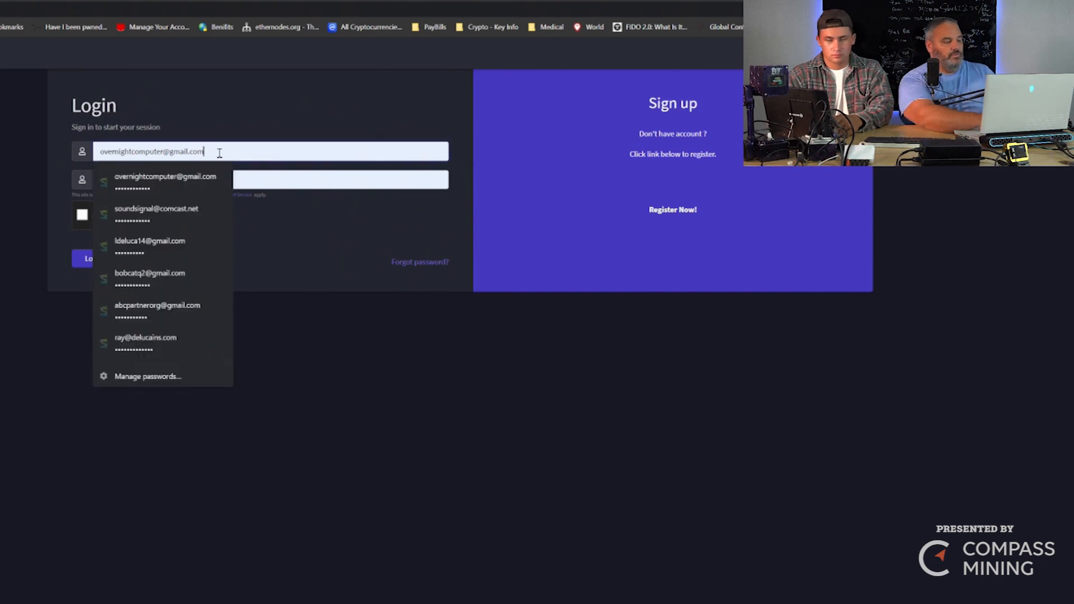
pyautogui.press('BackSpace')
pyautogui.press('BackSpace')
pyautogui.press('BackSpace')
pyautogui.press('BackSpace')
pyautogui.press('BackSpace')
pyautogui.press('BackSpace')
pyautogui.press('BackSpace')
pyautogui.press('BackSpace')
pyautogui.press('BackSpace')
pyautogui.press('BackSpace')
pyautogui.press('BackSpace')
pyautogui.press('BackSpace')
pyautogui.press('BackSpace')
pyautogui.press('BackSpace')
pyautogui.press('BackSpace')
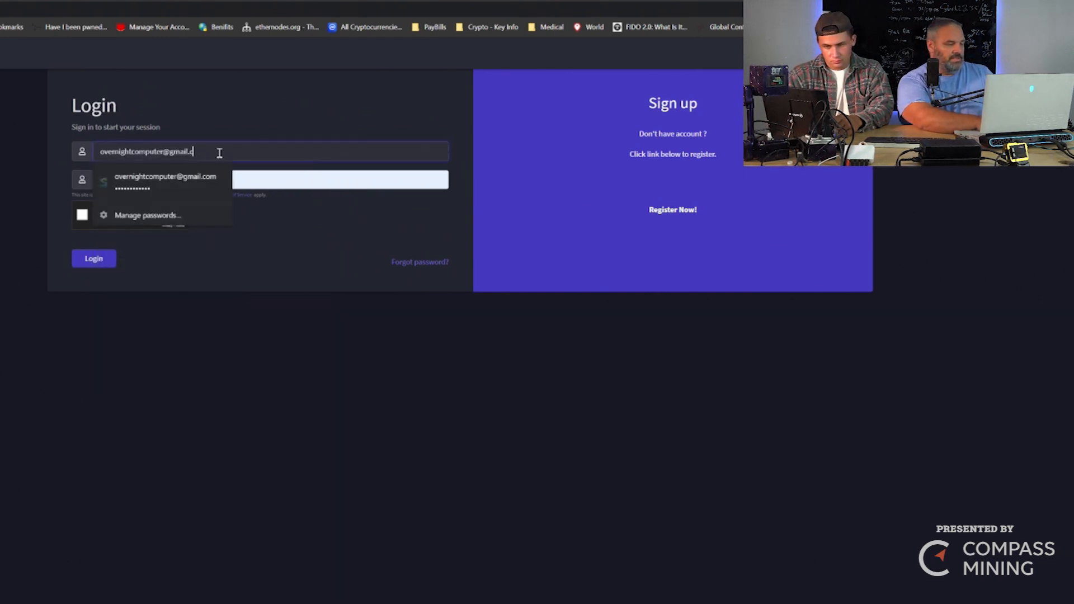
pyautogui.press('BackSpace')
pyautogui.press('BackSpace')
pyautogui.press('BackSpace')
pyautogui.press('BackSpace')
pyautogui.press('BackSpace')
pyautogui.press('BackSpace')
pyautogui.press('BackSpace')
pyautogui.press('BackSpace')
pyautogui.press('BackSpace')
pyautogui.press('BackSpace')
pyautogui.press('BackSpace')
pyautogui.press('BackSpace')
pyautogui.write('bb')
pyautogui.click(197, 179)
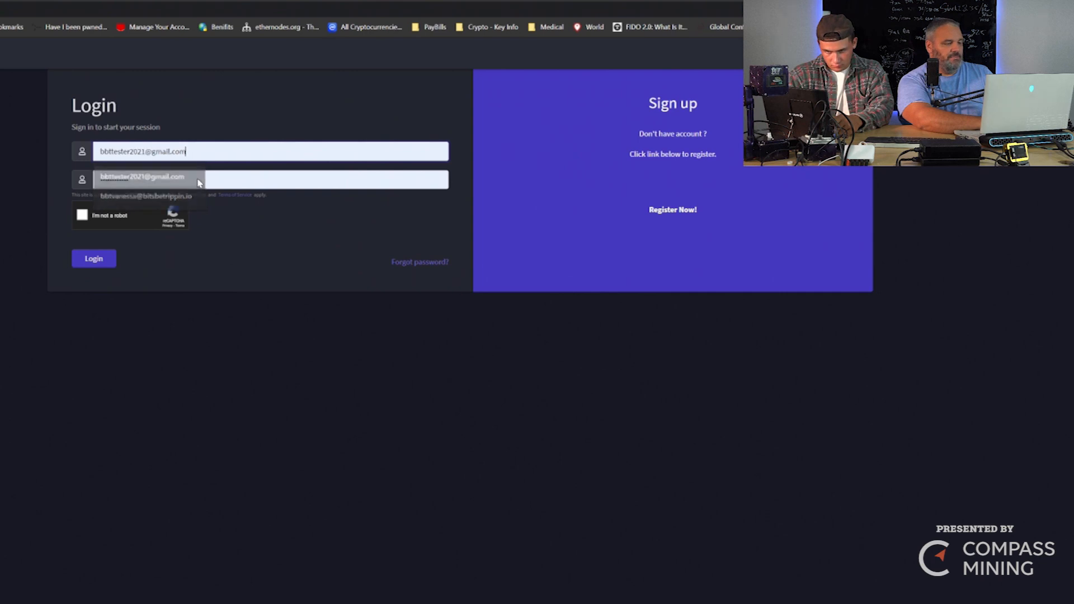
pyautogui.click(82, 215)
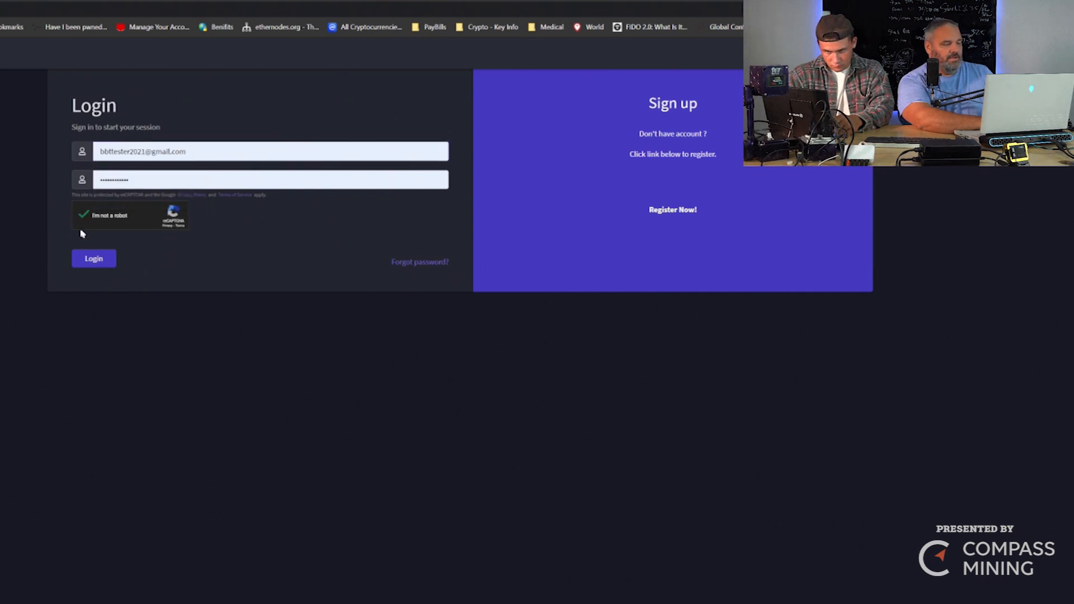
pyautogui.click(101, 264)
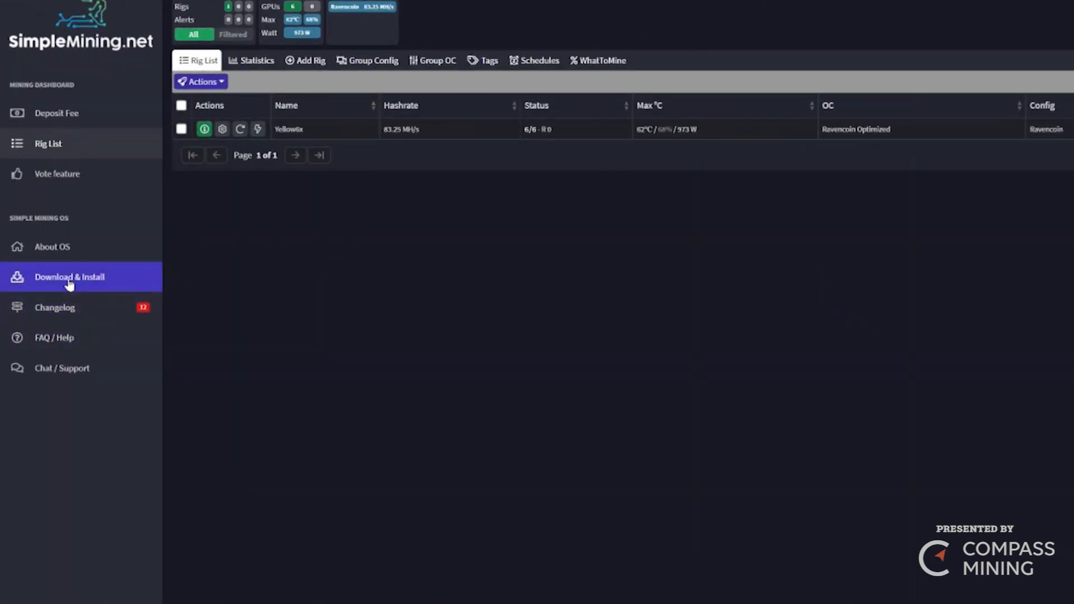
# - Open the Download & Install page from the left sidebar
pyautogui.click(70, 283)
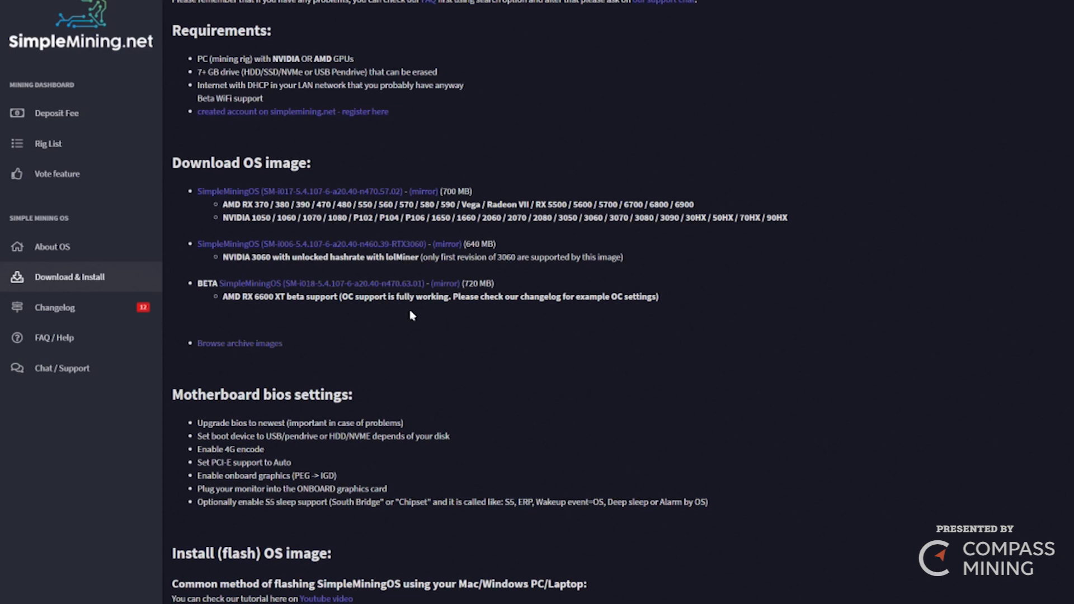
# - Follow the BETA link to the MEGA page for SM-i018-5.4.107-6-a20.40-n470.63.01.img.xz
pyautogui.click(301, 284)
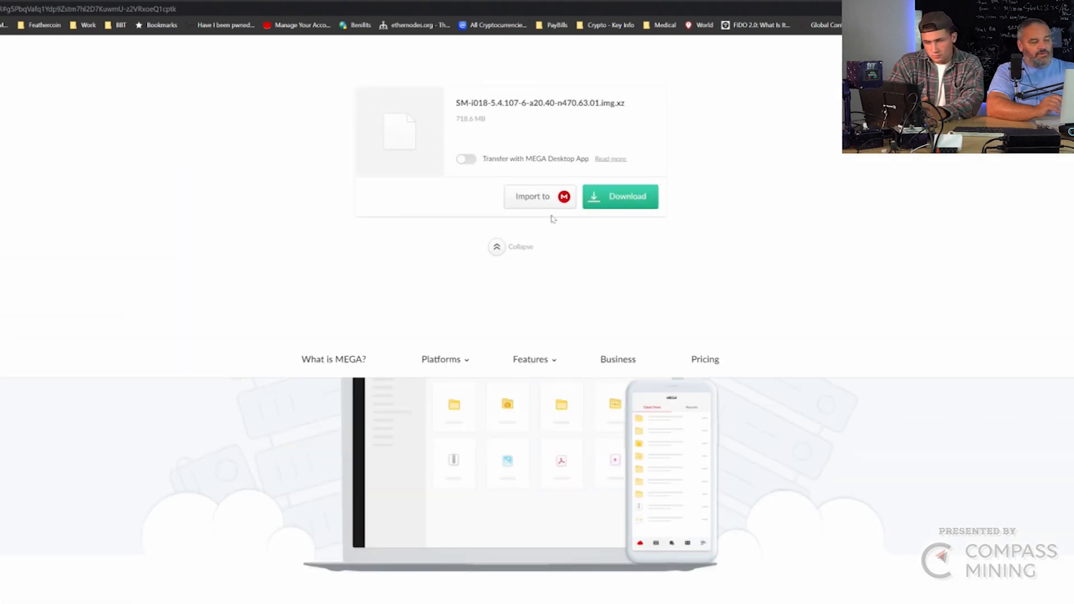
# - Download the 718.6 MB image from MEGA, blocking the notification request, then go back to SimpleMining.net
pyautogui.click(620, 199)
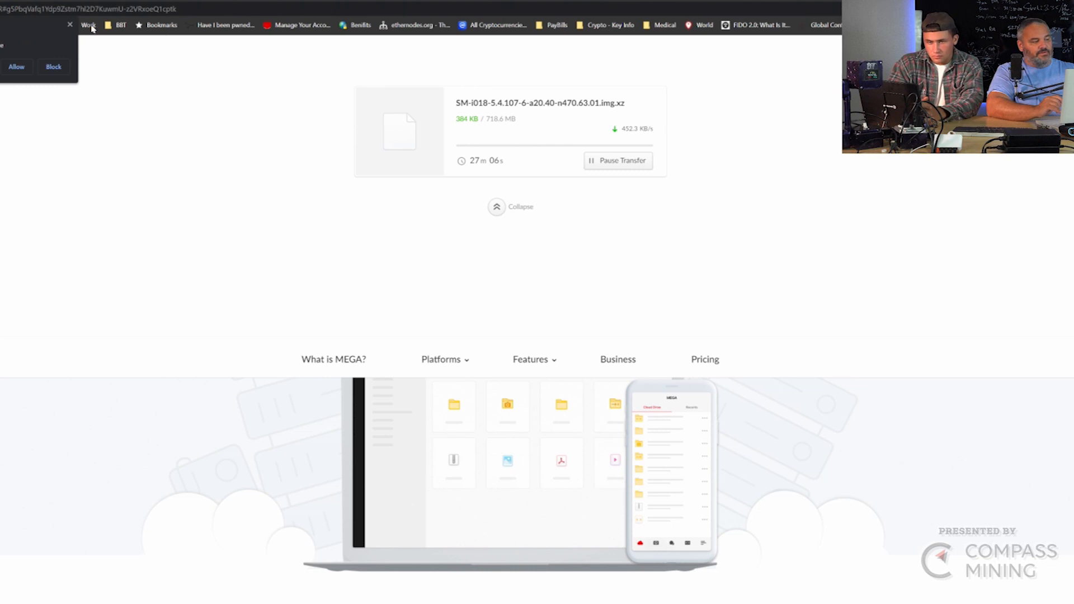
pyautogui.click(54, 67)
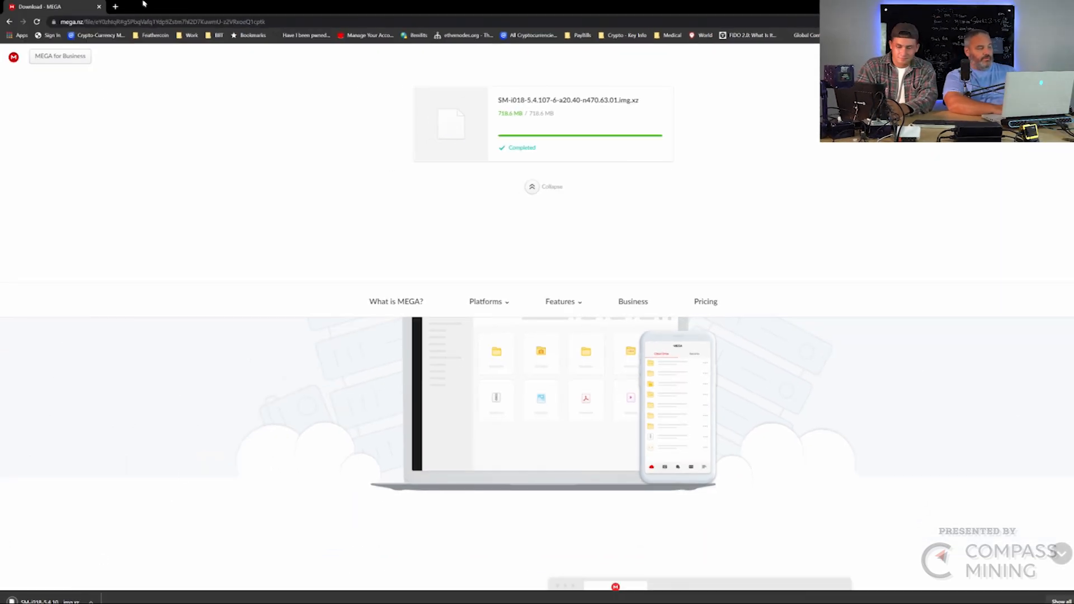
pyautogui.click(10, 22)
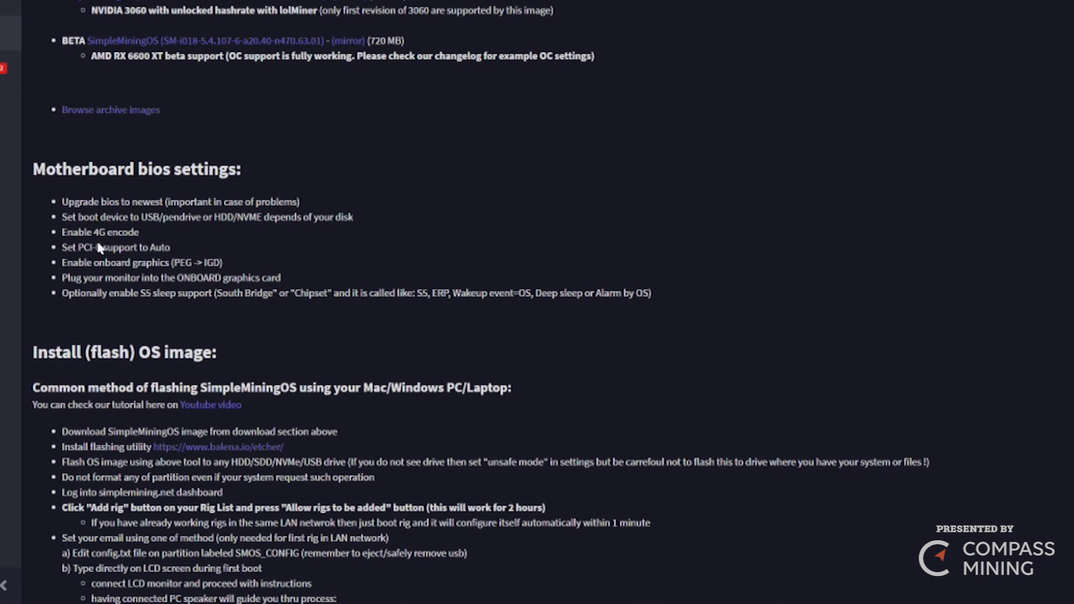
pyautogui.moveTo(60, 235); pyautogui.dragTo(141, 239)
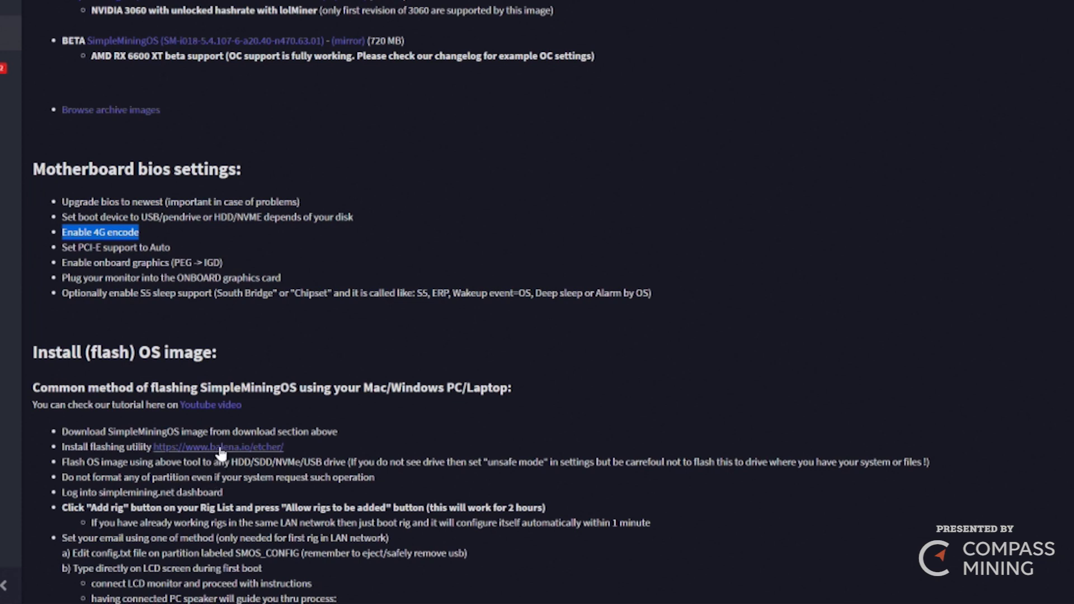
pyautogui.click(219, 448)
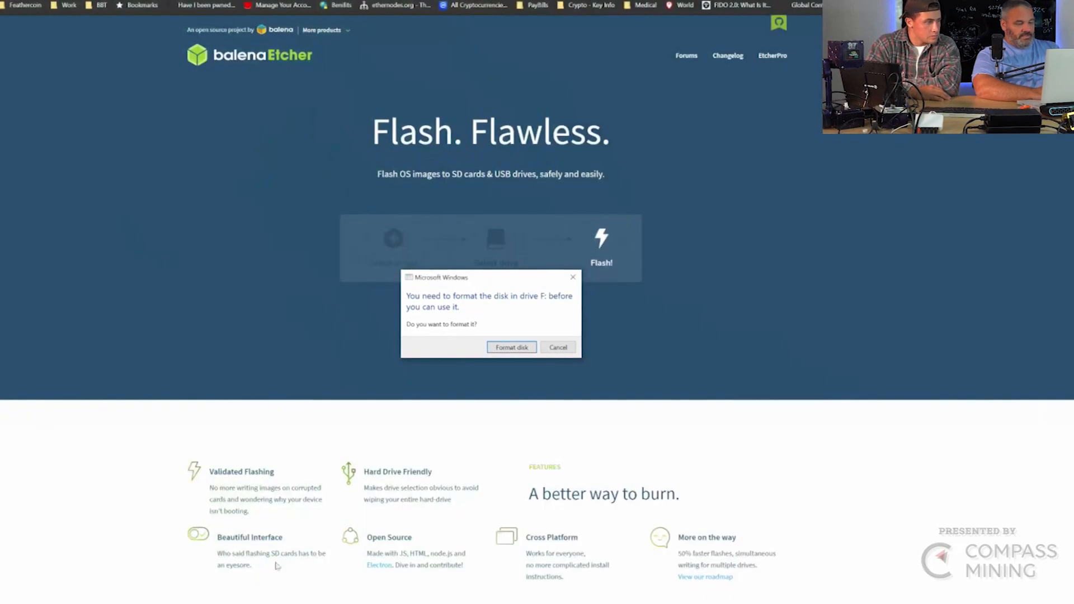
# - Cancel the Windows prompts to format drives F and E
pyautogui.click(556, 347)
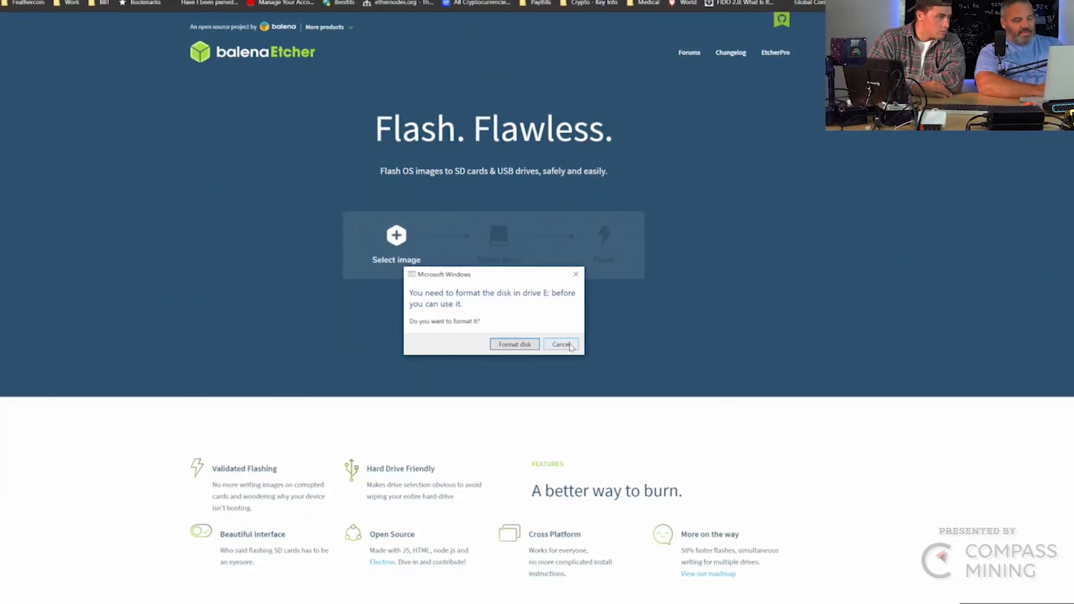
pyautogui.click(566, 344)
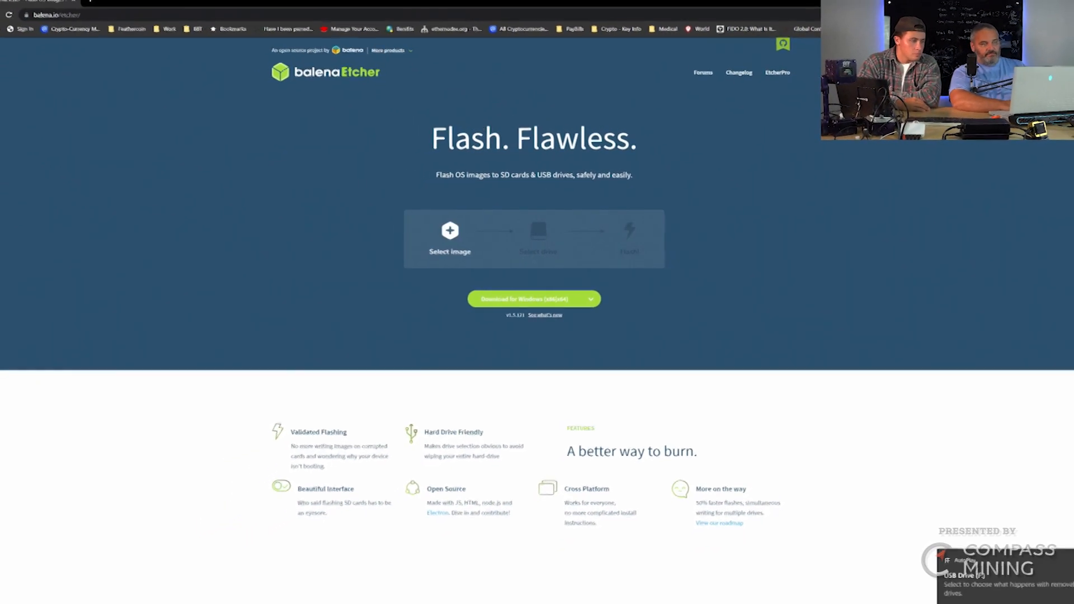
# - Launch Command Prompt as administrator
pyautogui.press('super')
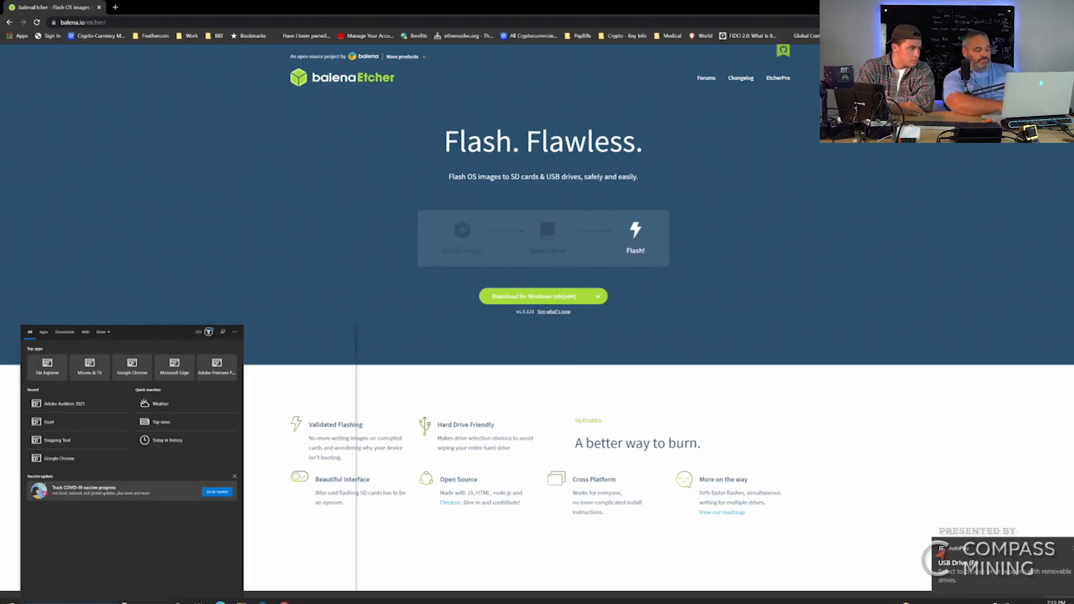
pyautogui.write('cmd')
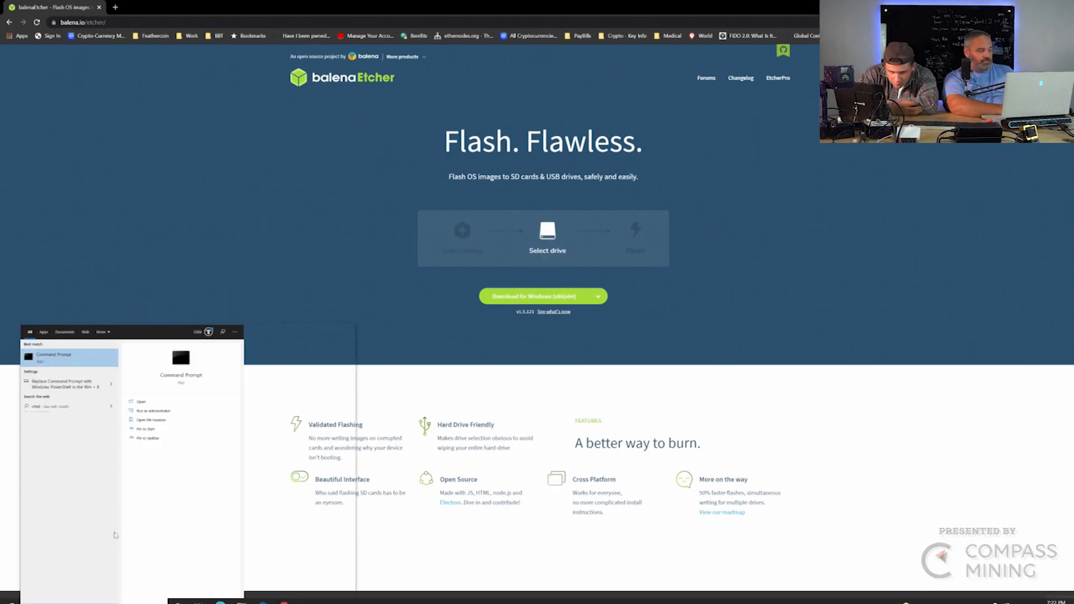
pyautogui.rightClick(84, 358)
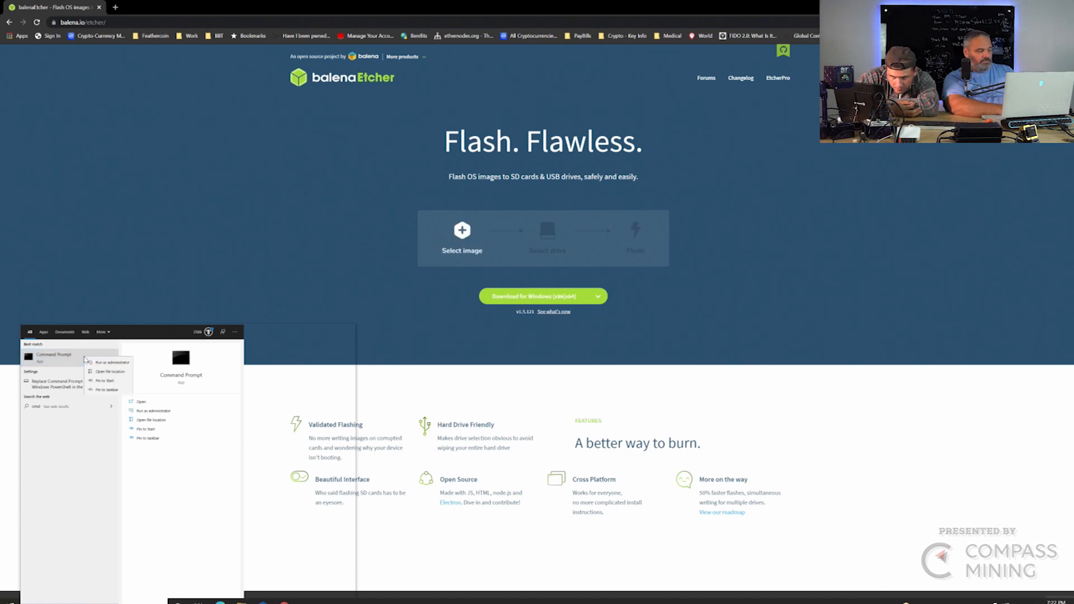
pyautogui.click(94, 362)
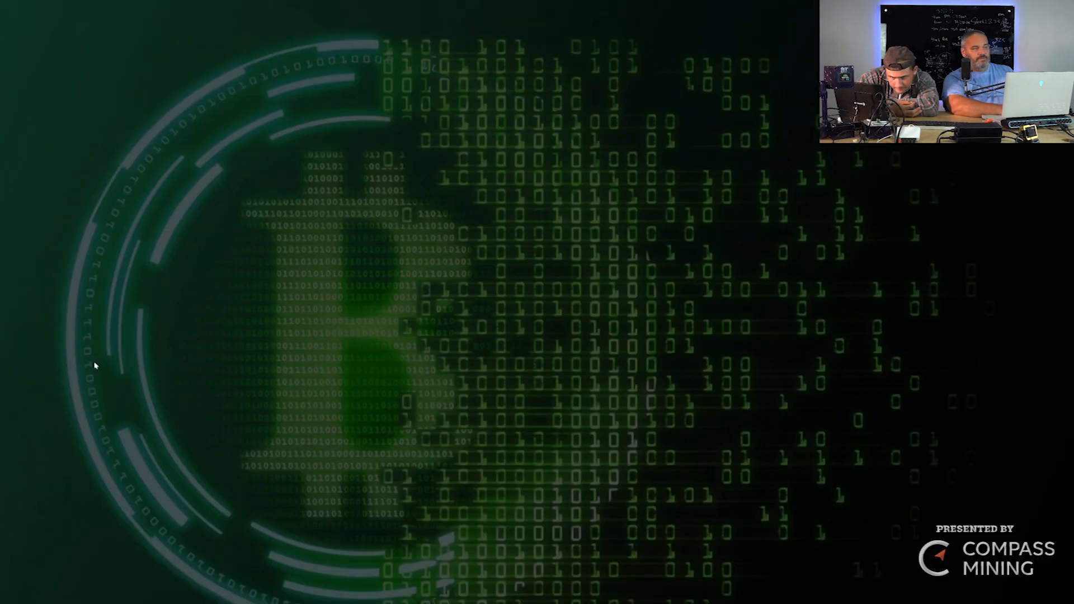
pyautogui.click(503, 357)
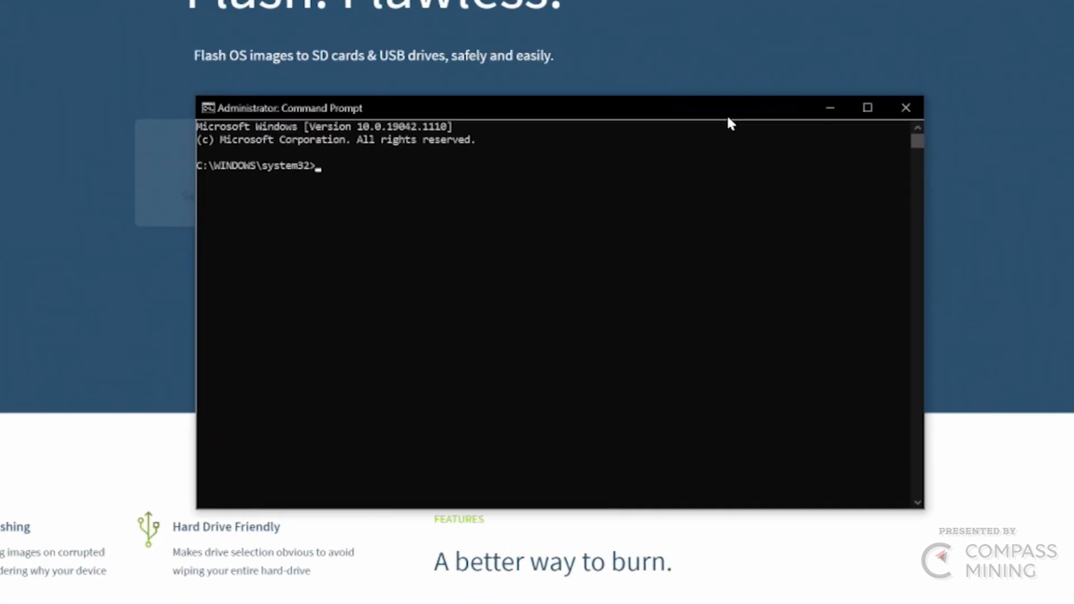
# - Start DiskPart and list the attached disks
pyautogui.write('diskpart')
pyautogui.press('Return')
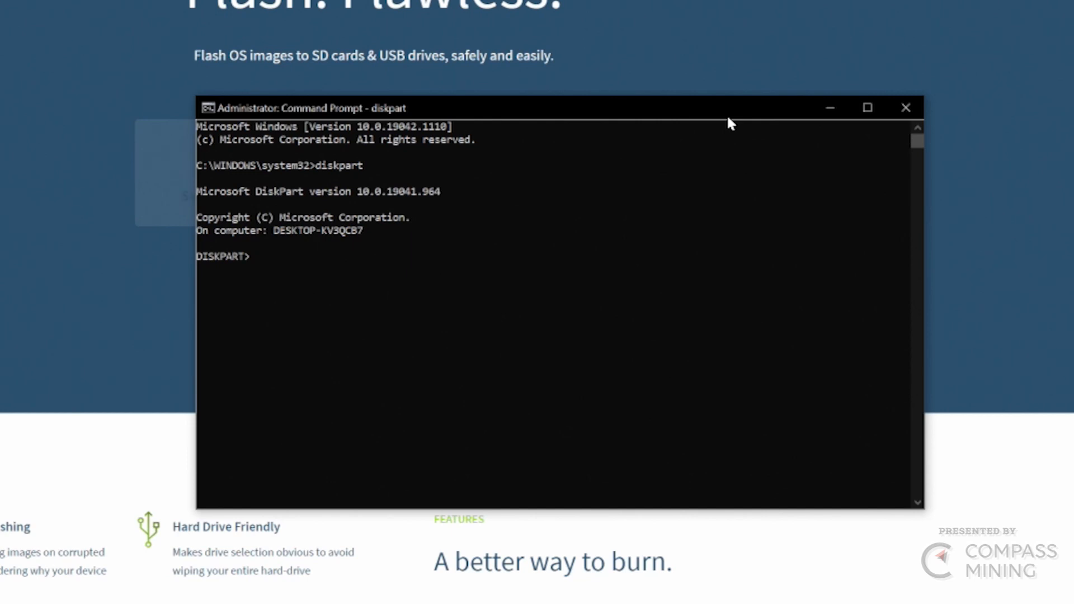
pyautogui.write('list disk')
pyautogui.press('Return')
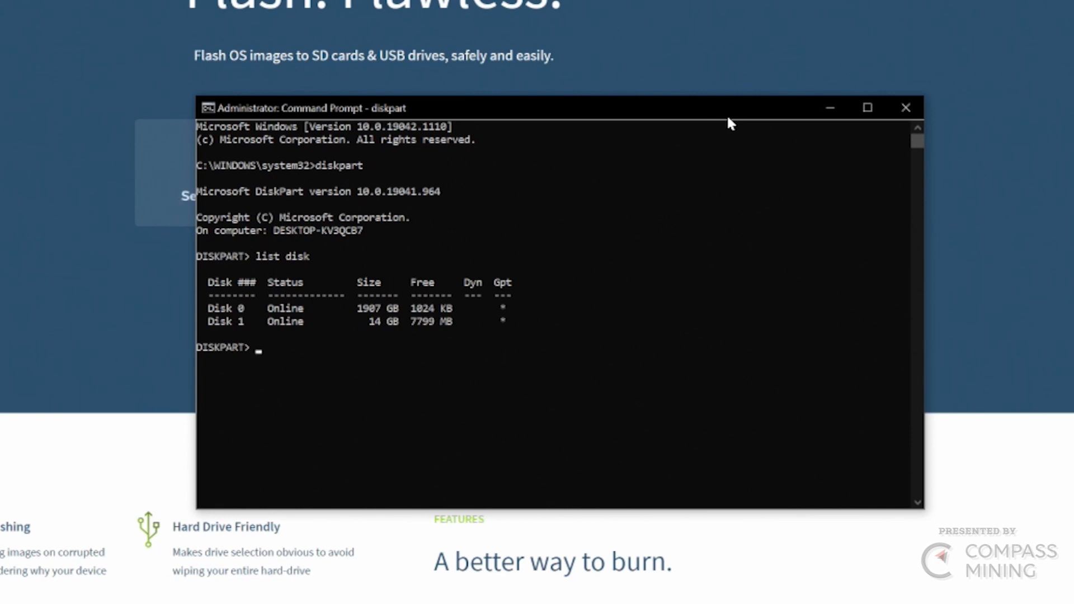
# - Select disk 1, the 14 GB USB drive, clean it, and close Command Prompt
pyautogui.write('select disk 1')
pyautogui.press('Return')
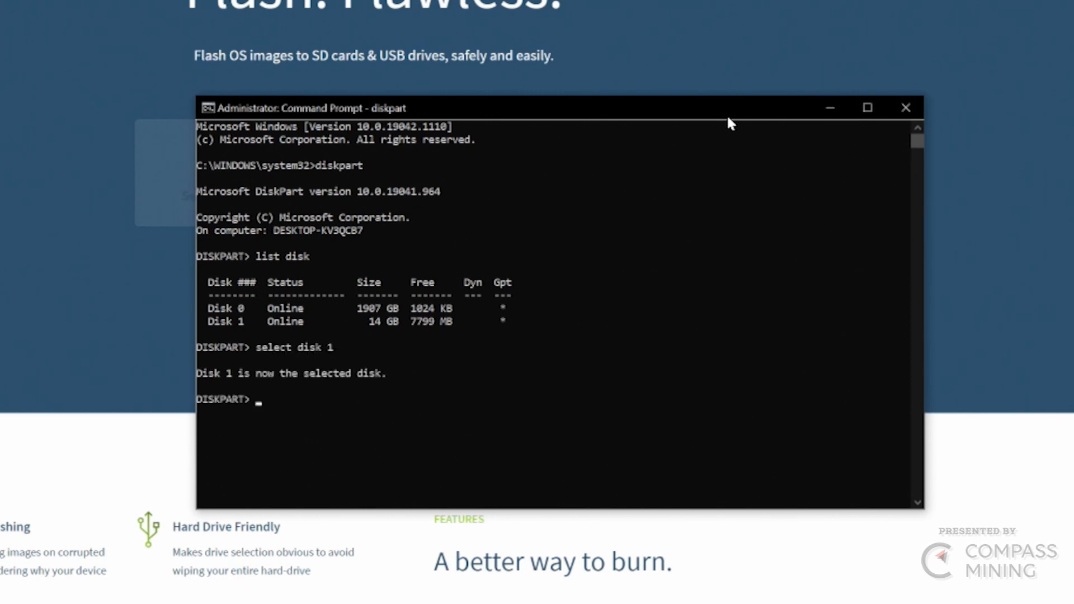
pyautogui.write('clean')
pyautogui.press('Return')
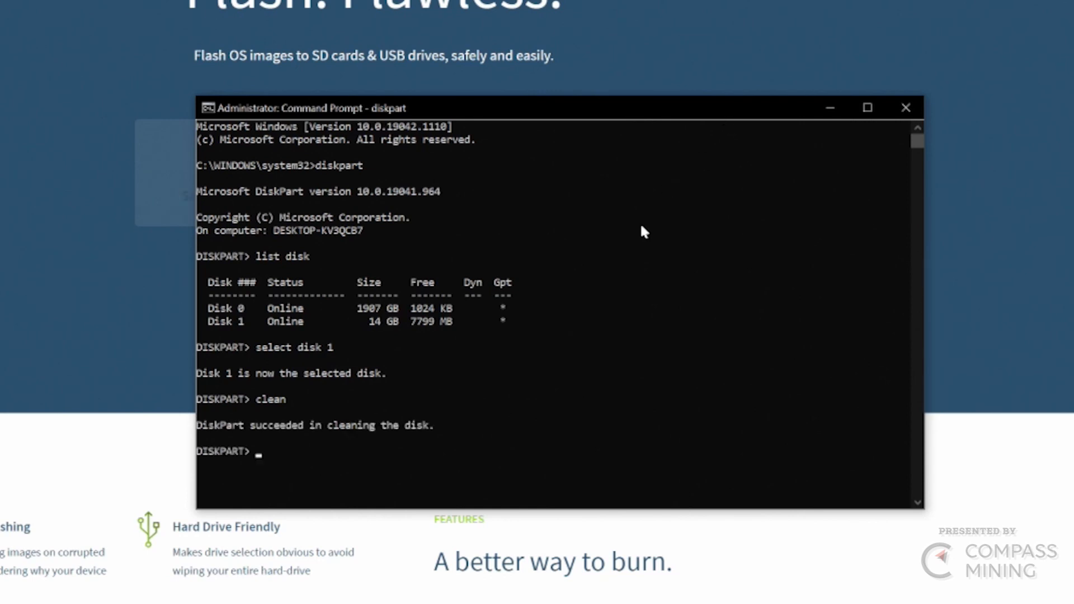
pyautogui.click(531, 295)
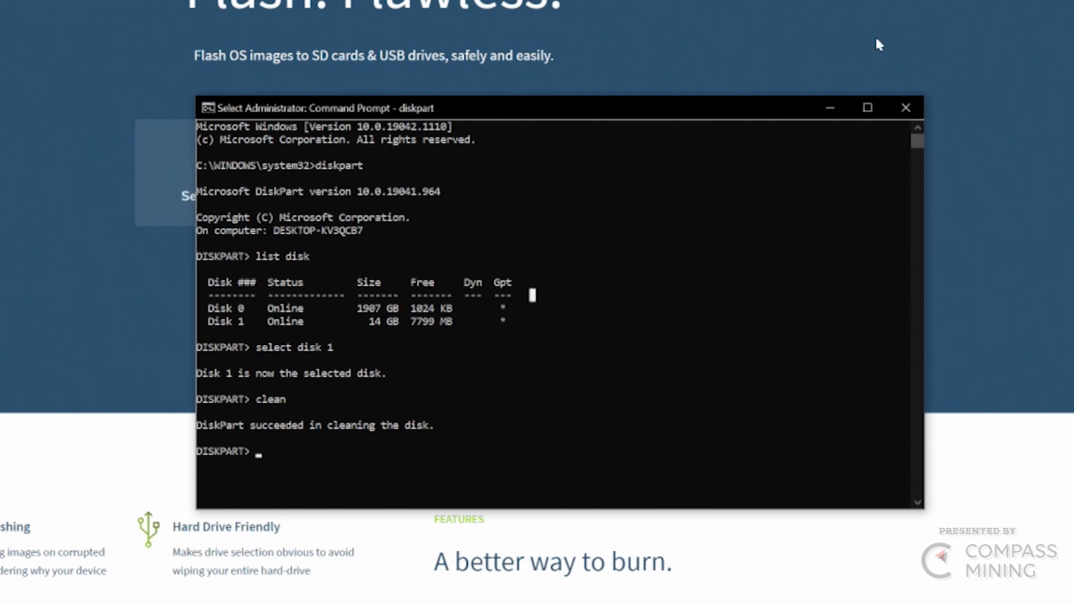
pyautogui.click(904, 106)
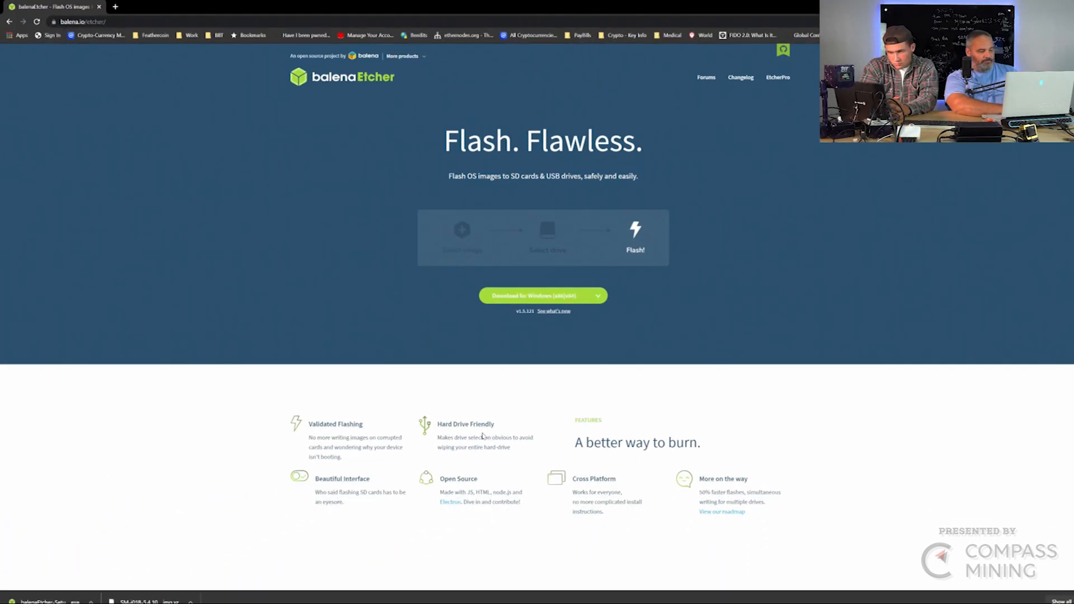
# - In Disk Management, create a full-size 14998 MB NTFS simple volume on the USB disk, lettered E
pyautogui.rightClick(10, 600)
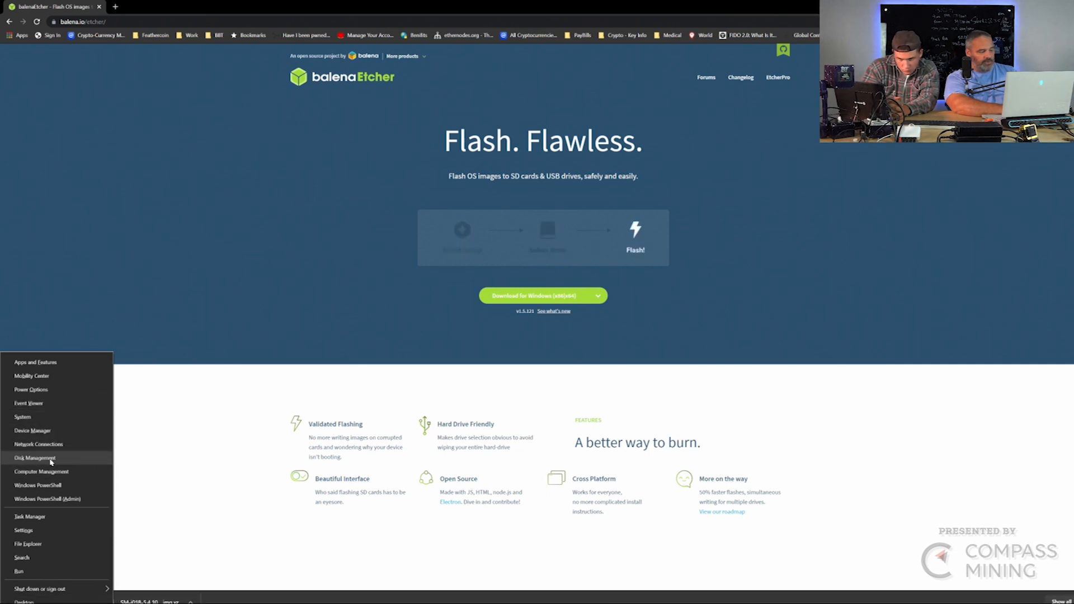
pyautogui.click(51, 460)
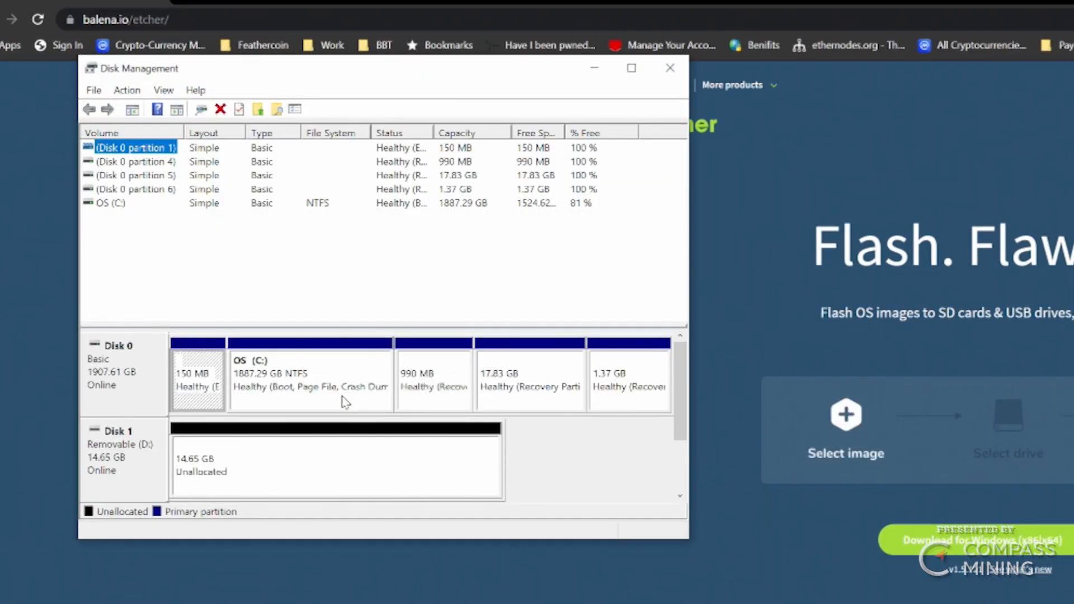
pyautogui.rightClick(354, 460)
pyautogui.click(364, 466)
pyautogui.click(395, 438)
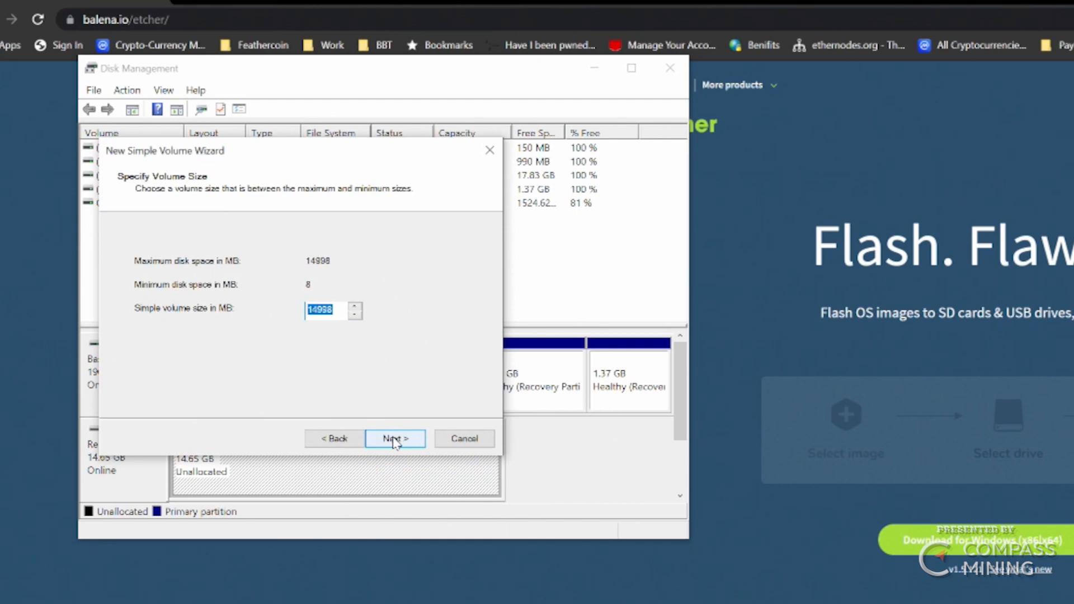
pyautogui.click(394, 439)
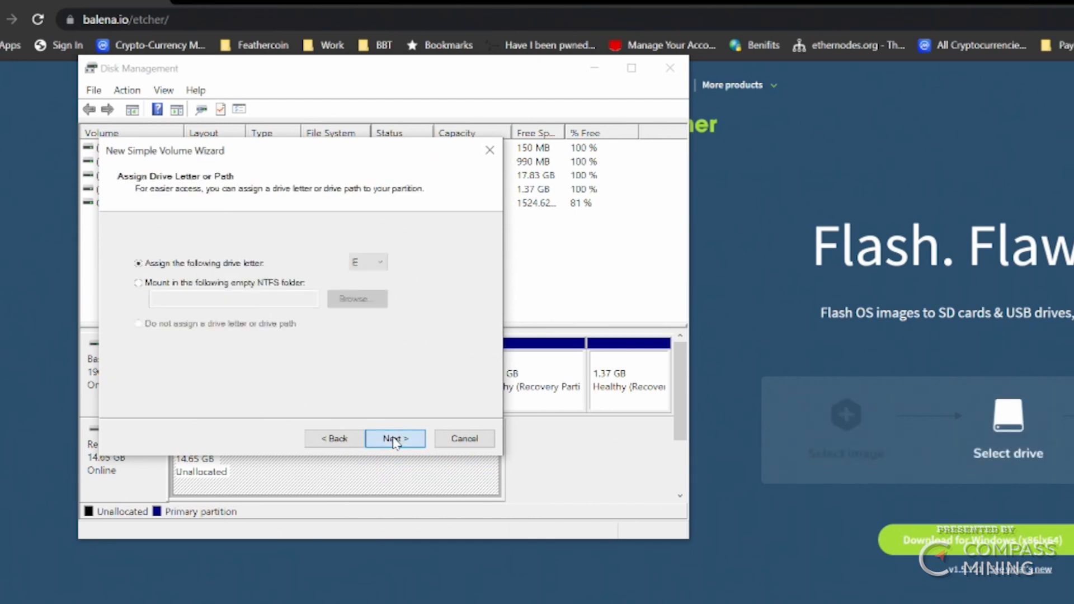
pyautogui.click(394, 440)
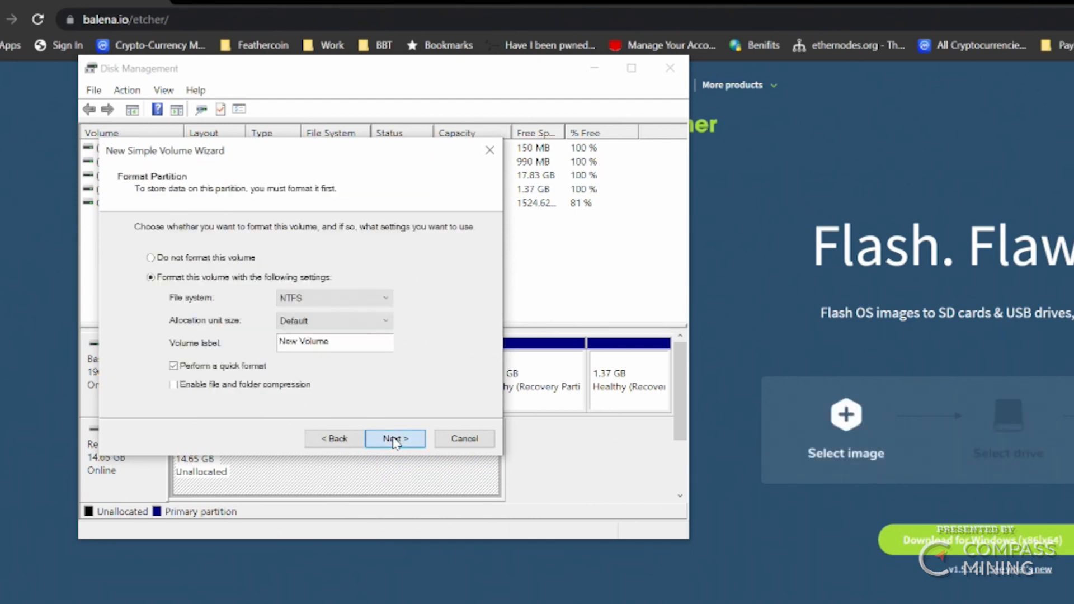
pyautogui.click(395, 440)
pyautogui.click(394, 438)
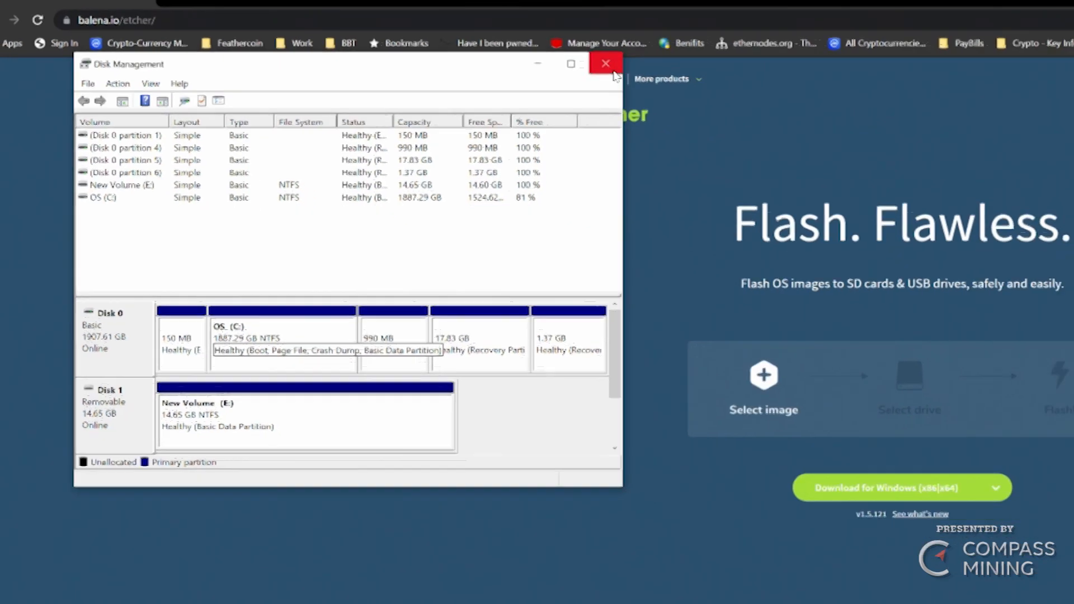
# - Close Disk Management and install balenaEtcher, accepting the licence
pyautogui.click(677, 76)
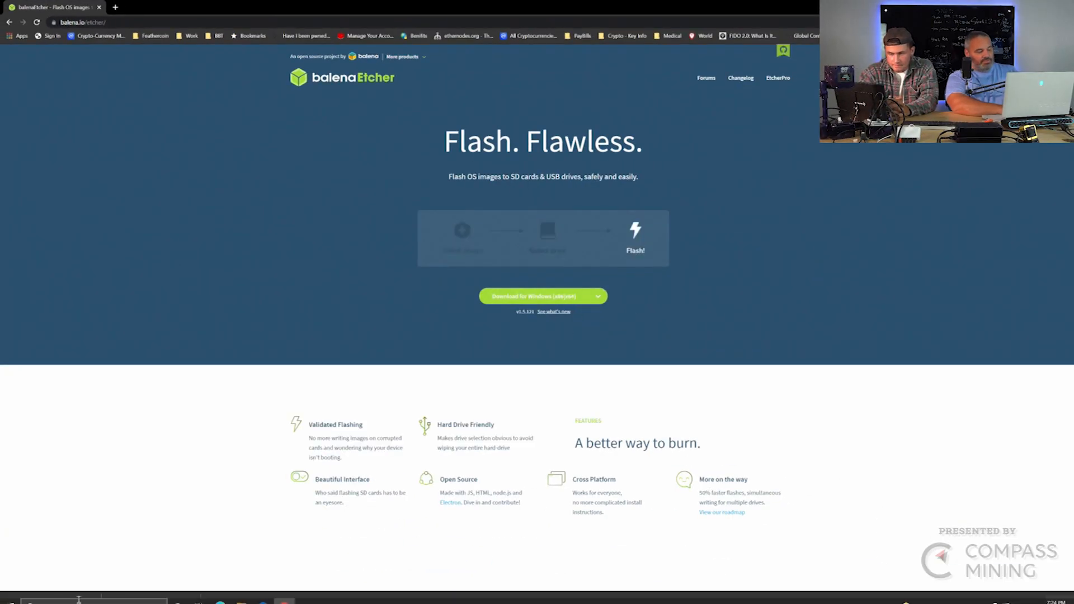
pyautogui.click(51, 601)
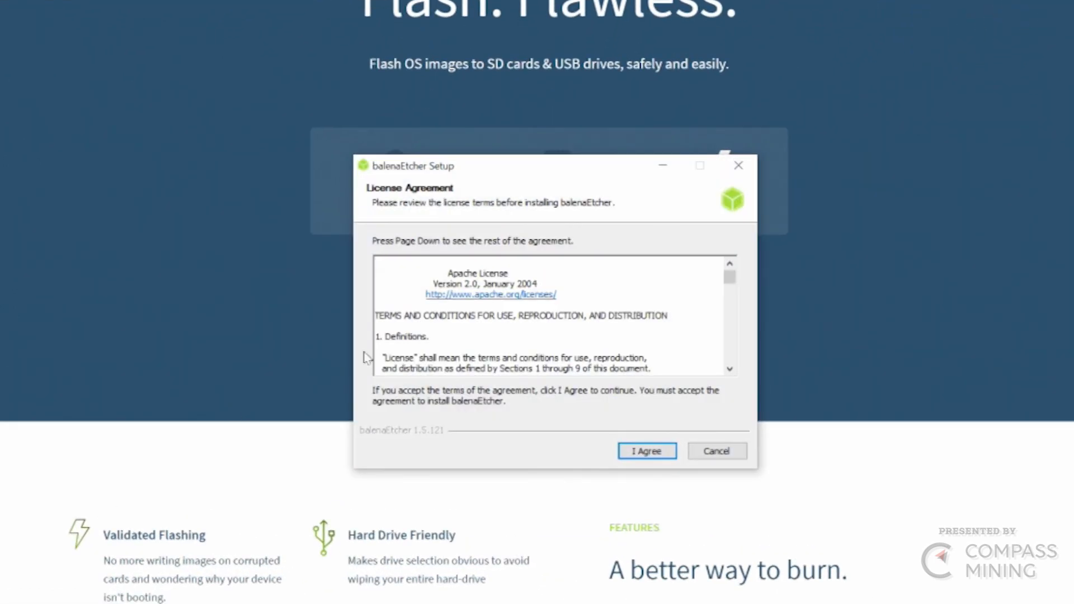
pyautogui.click(647, 451)
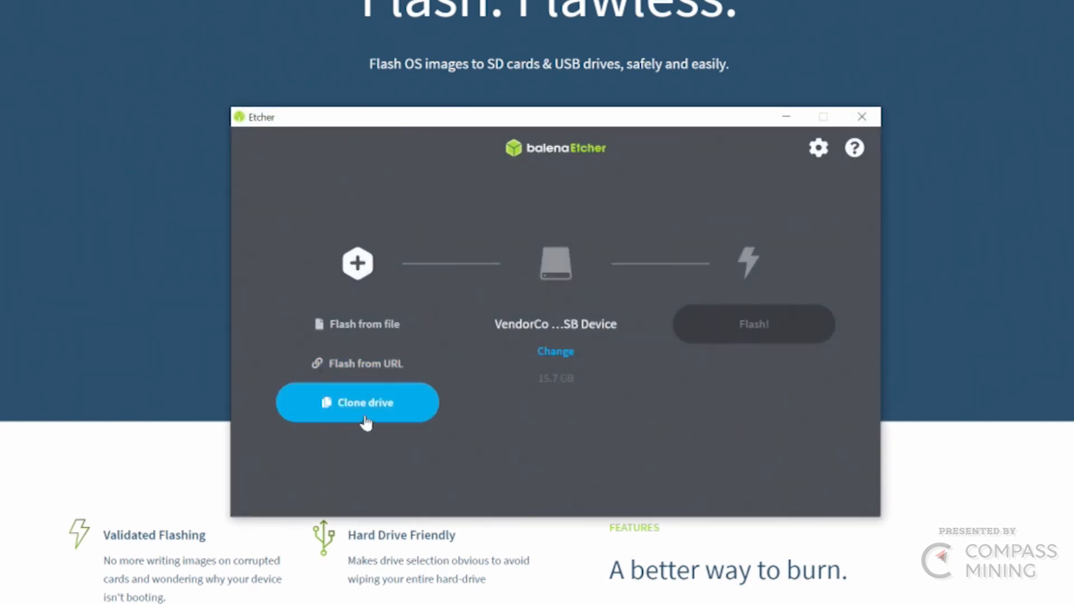
# - Load the SM-i018 SimpleMiningOS .img.xz file from Downloads as the image to flash
pyautogui.click(376, 339)
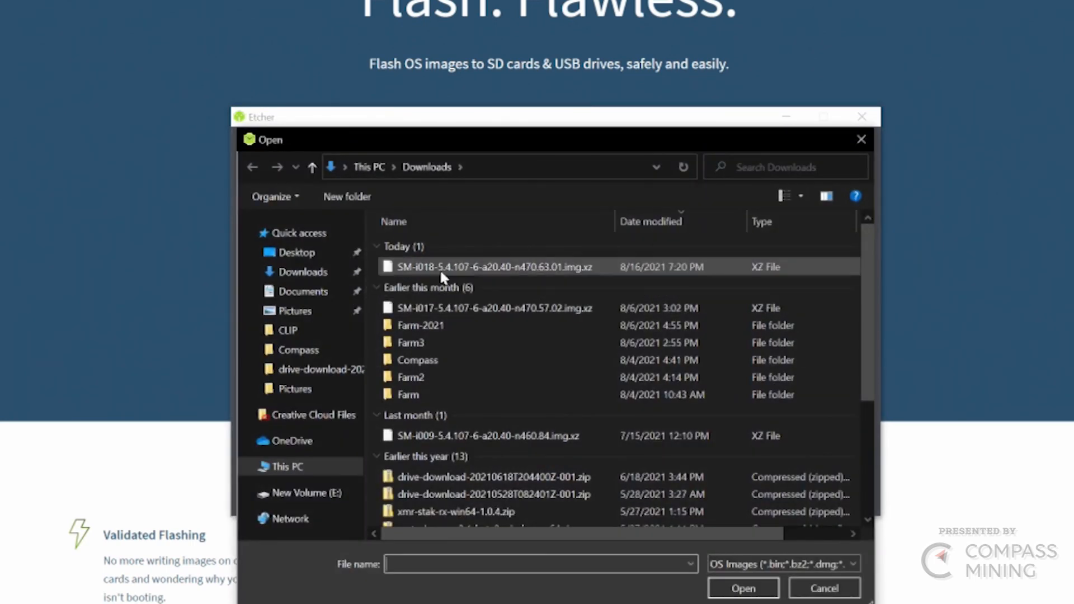
pyautogui.click(439, 269)
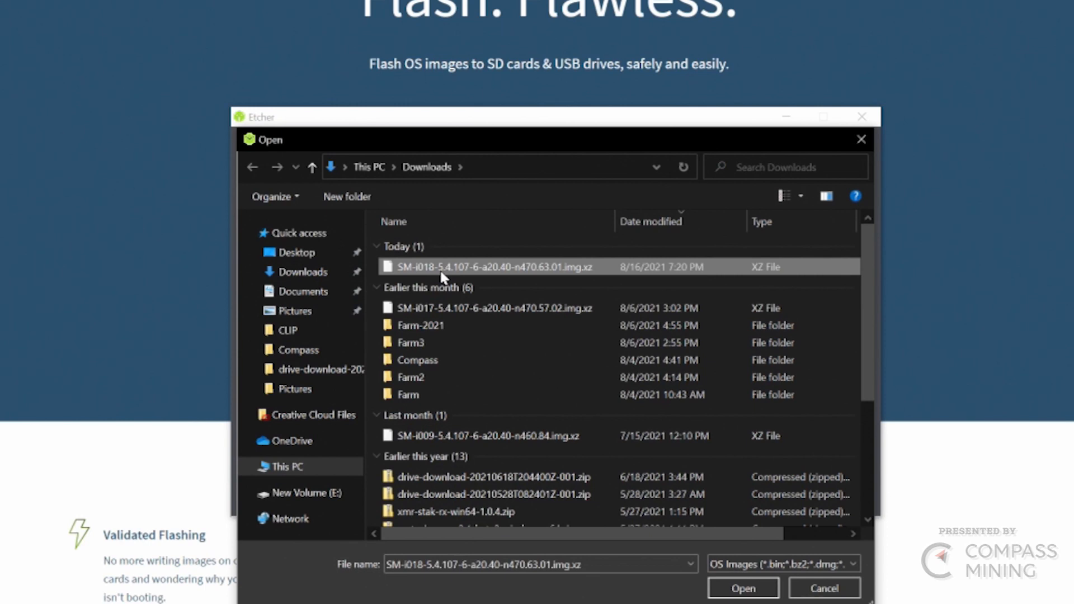
pyautogui.doubleClick(439, 268)
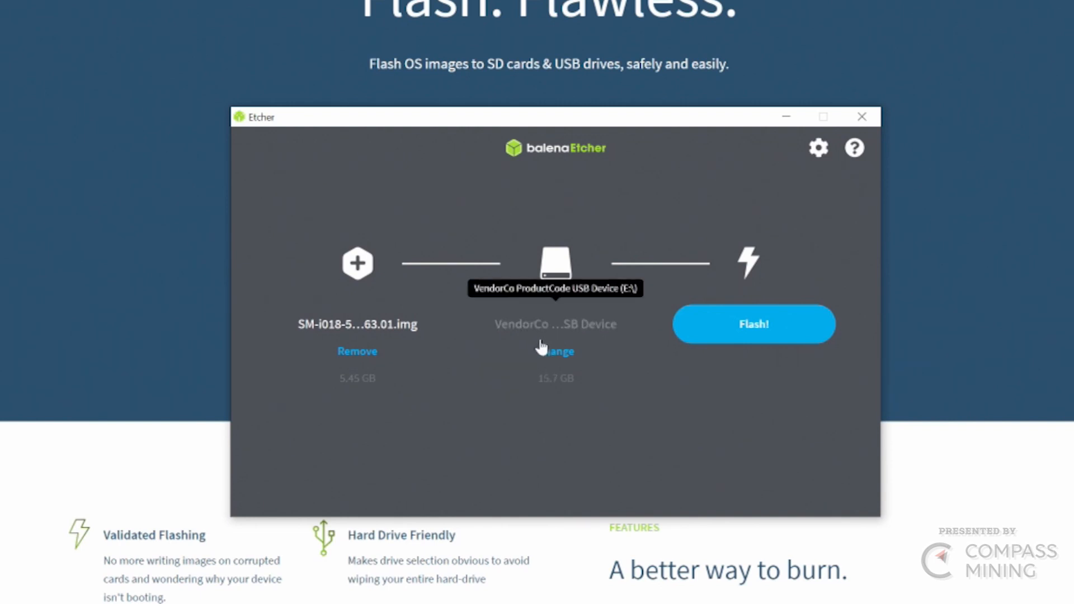
# - Flash the image onto the USB drive, approving the User Account Control prompt
pyautogui.click(738, 326)
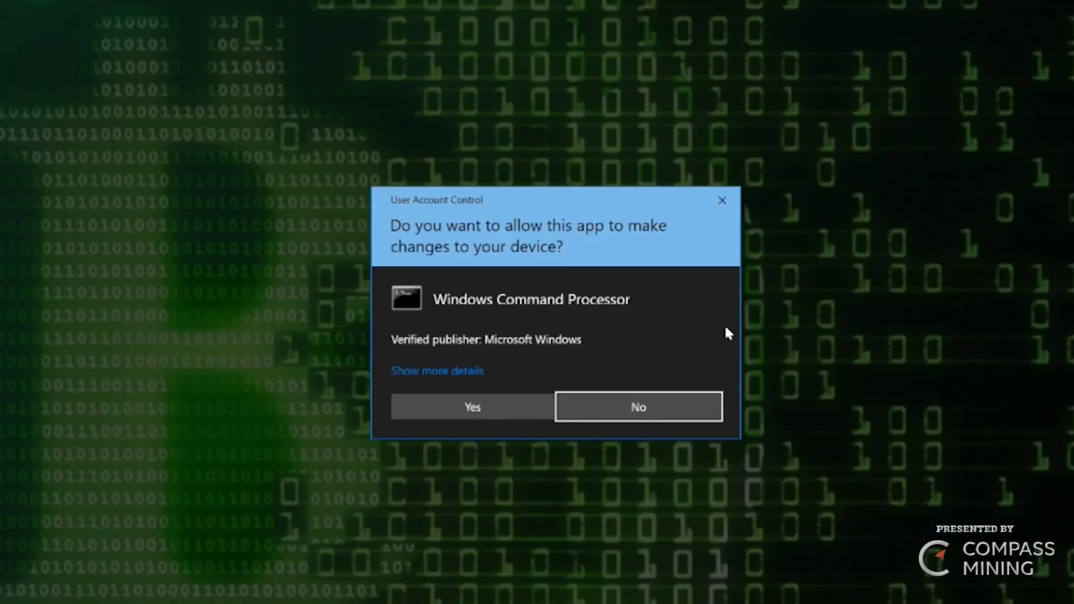
pyautogui.click(476, 411)
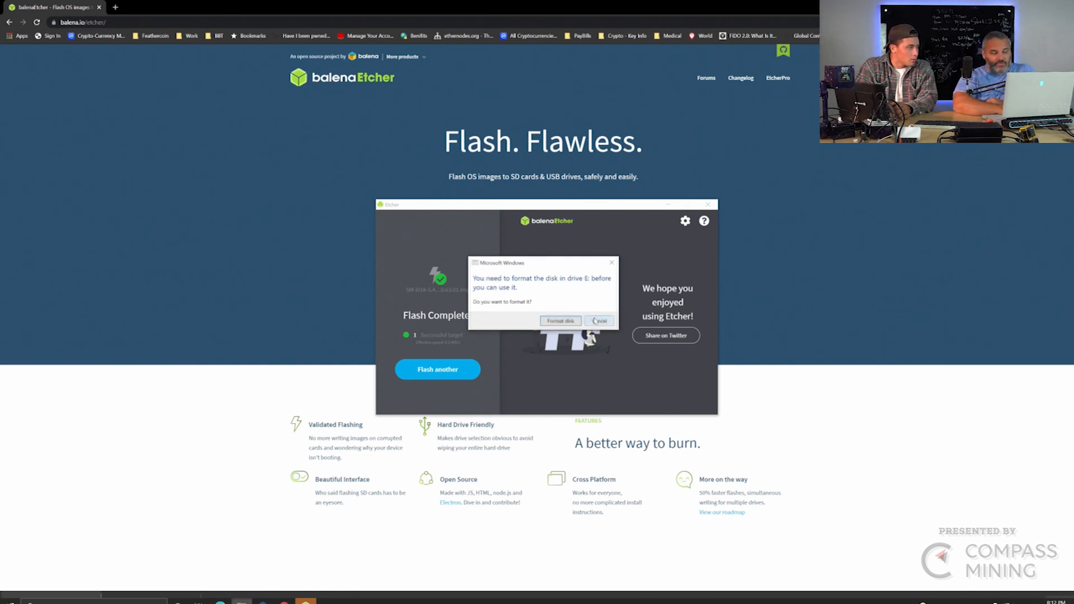
# - Cancel both 'You need to format the disk' prompts so the SMOS_CONFIG (D:) partition stays intact
pyautogui.click(595, 321)
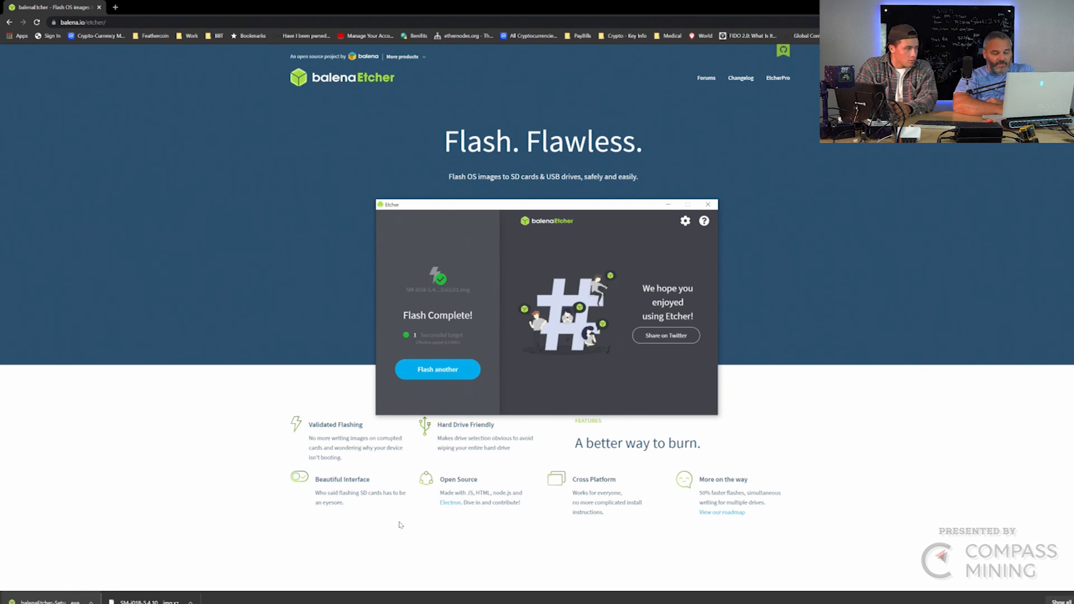
pyautogui.moveTo(399, 603)
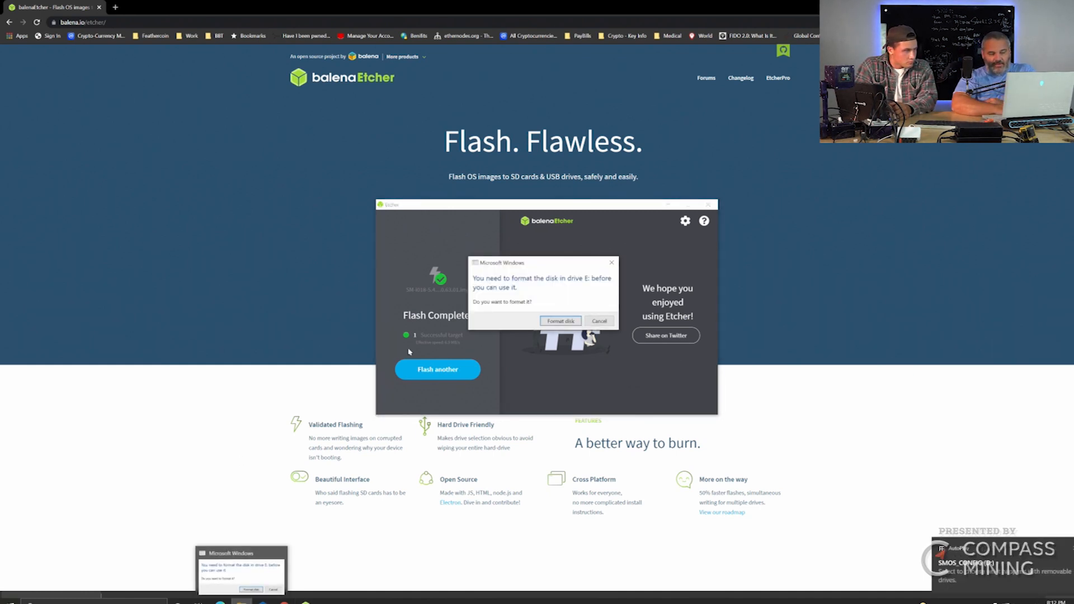
pyautogui.click(598, 320)
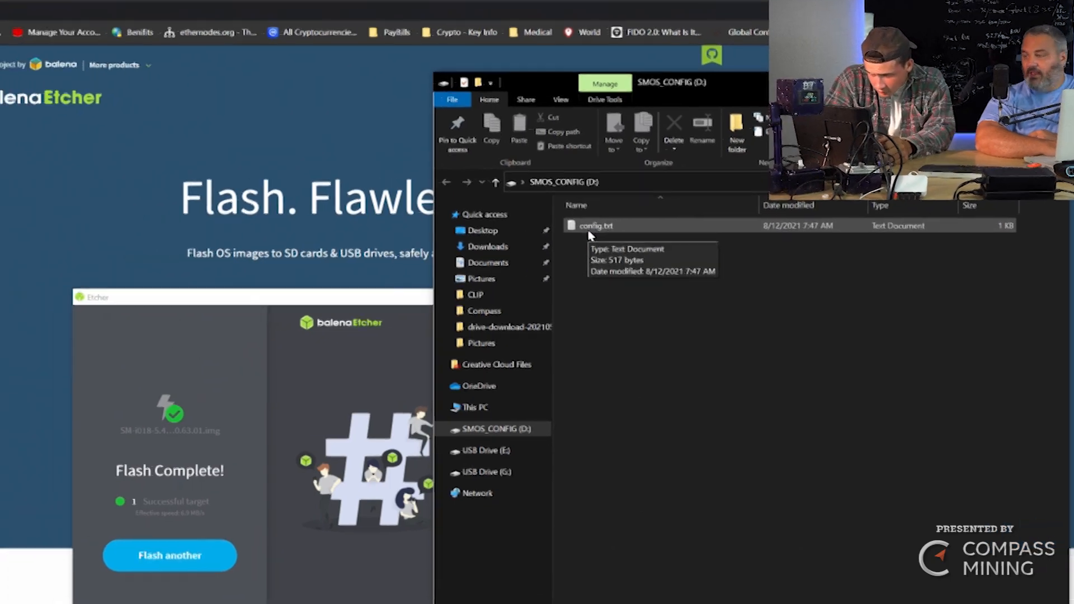
# - Open config.txt from the SMOS_CONFIG (D:) drive in Notepad
pyautogui.doubleClick(511, 234)
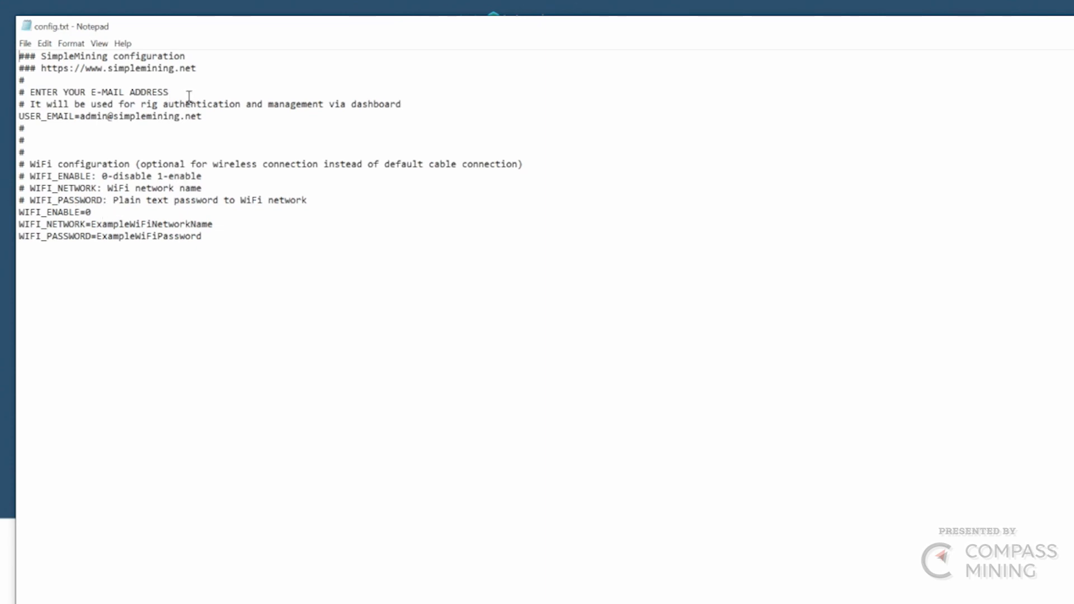
# - Replace the placeholder after USER_EMAIL= with the user's own e-mail address
pyautogui.moveTo(199, 117); pyautogui.dragTo(168, 116)
pyautogui.click(205, 117)
pyautogui.moveTo(203, 117); pyautogui.dragTo(98, 112)
pyautogui.moveTo(202, 117); pyautogui.dragTo(80, 115)
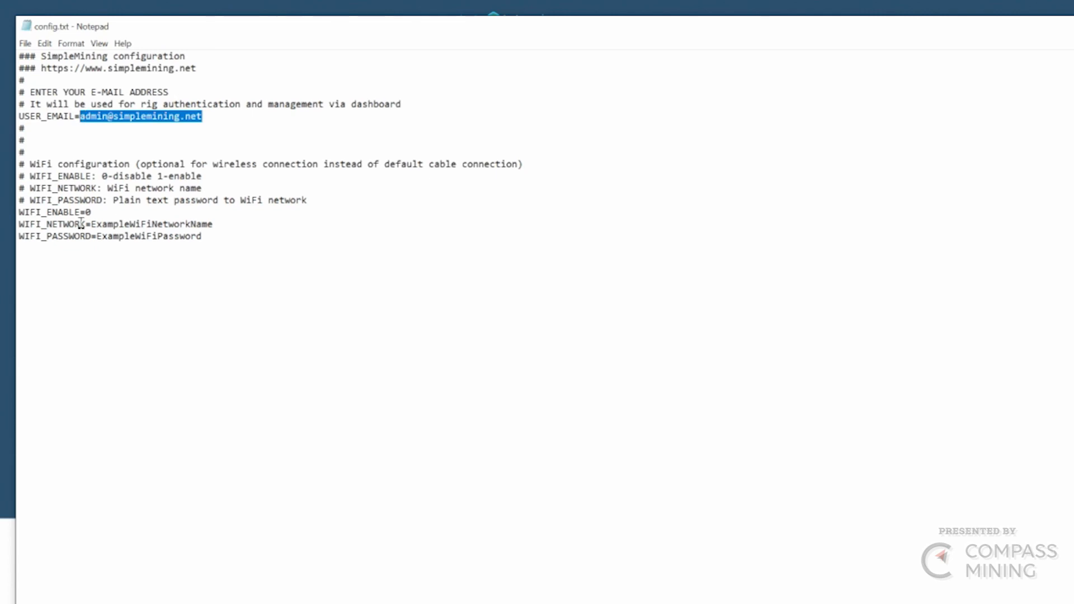
pyautogui.write('bbt')
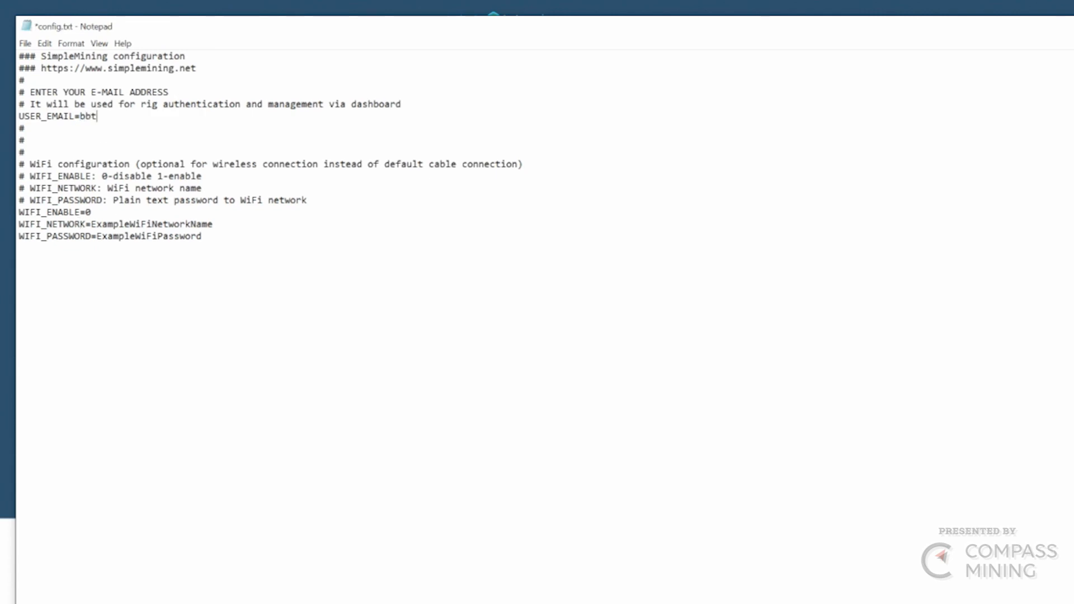
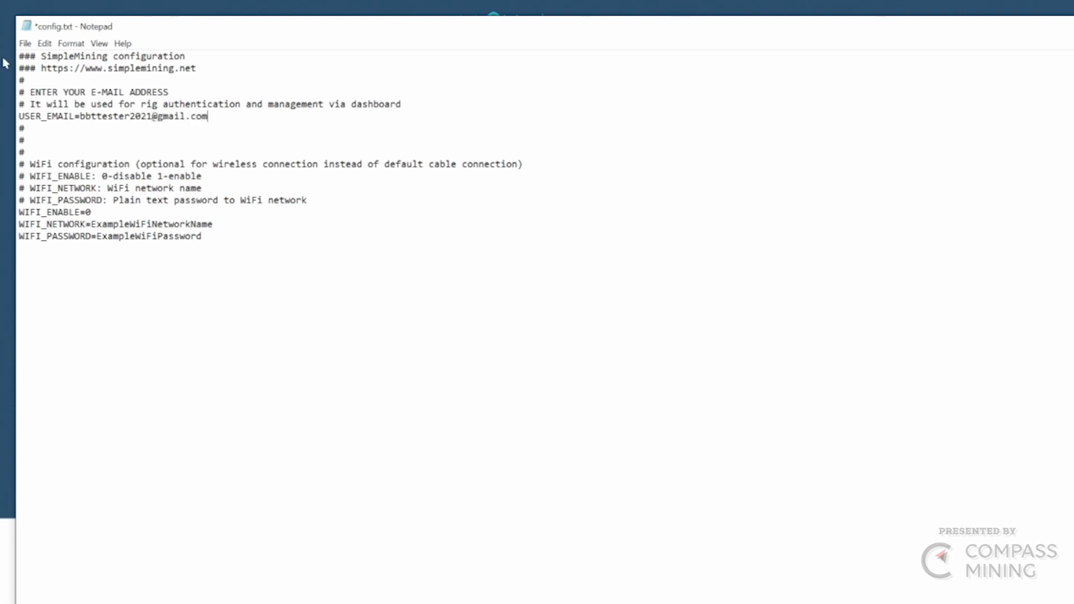
# - Save config.txt, then bring up the Windows Start power options
pyautogui.click(24, 43)
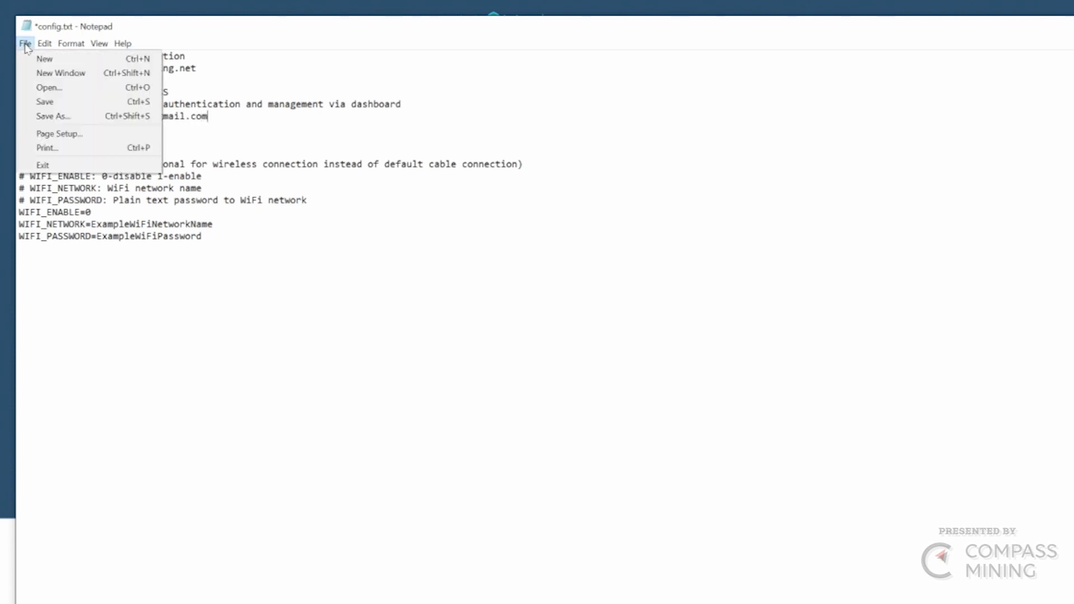
pyautogui.click(44, 103)
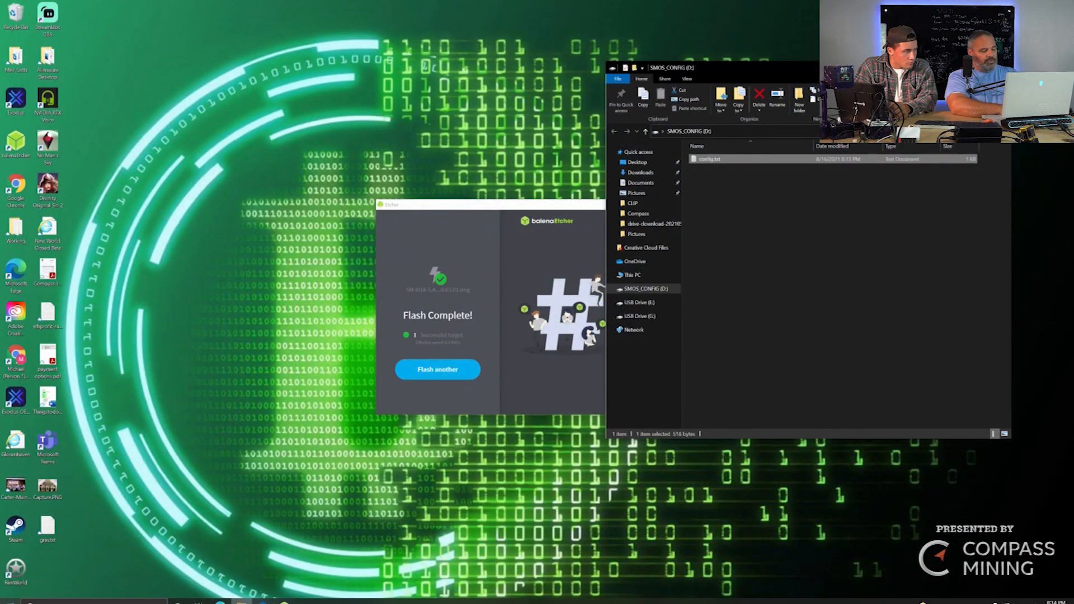
pyautogui.click(10, 600)
pyautogui.click(11, 588)
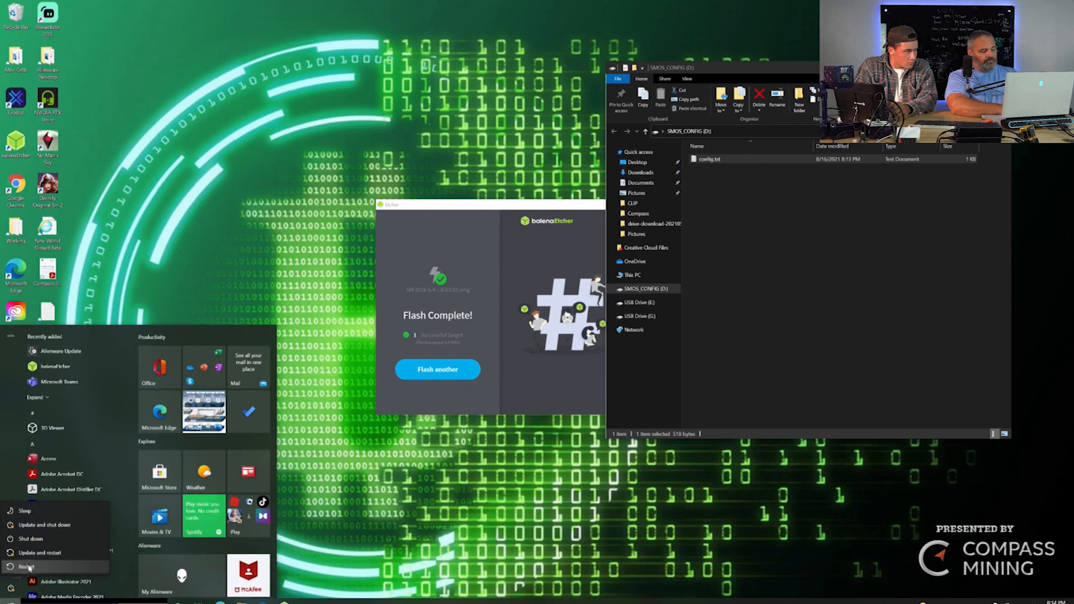